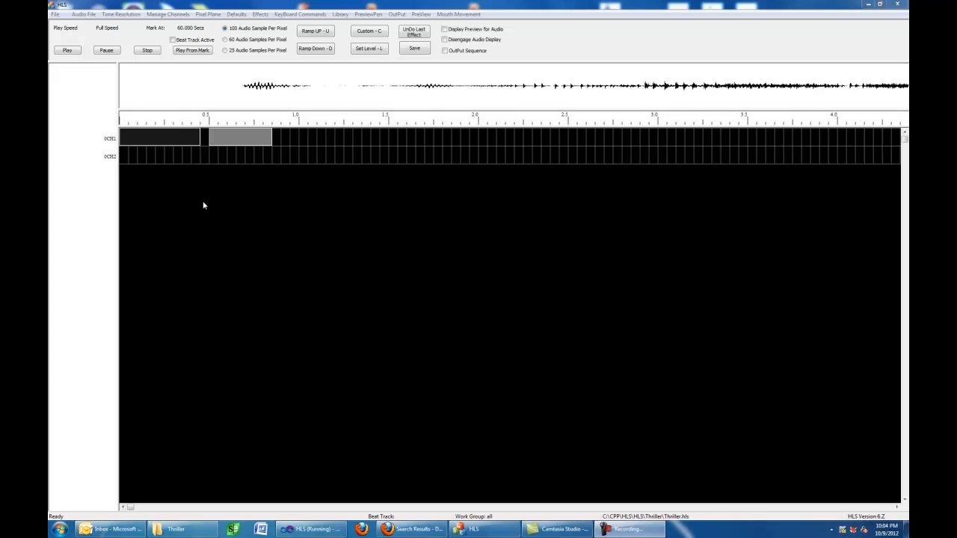
- Add a control channel of type Trigger - Executes a File to the raw channels and save all changes
left_click(165, 15)
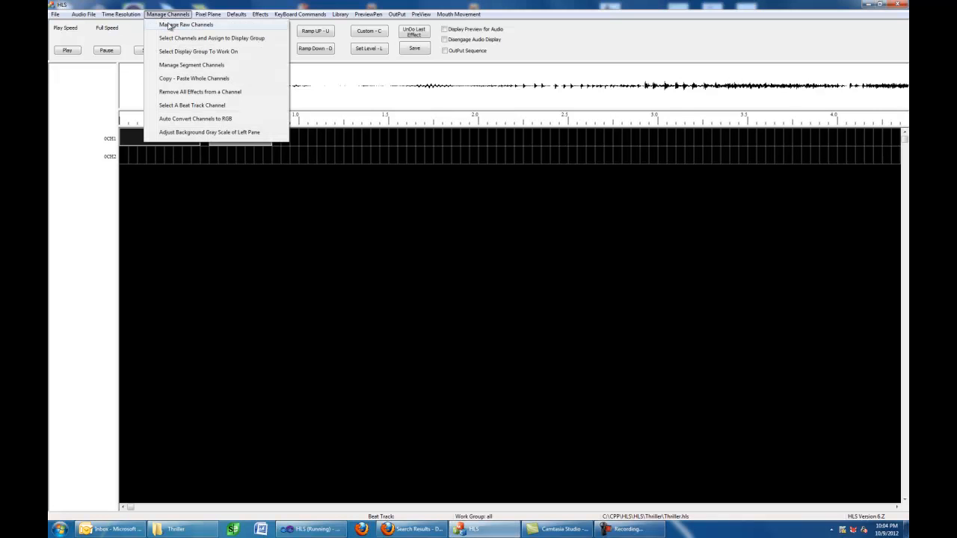
left_click(171, 25)
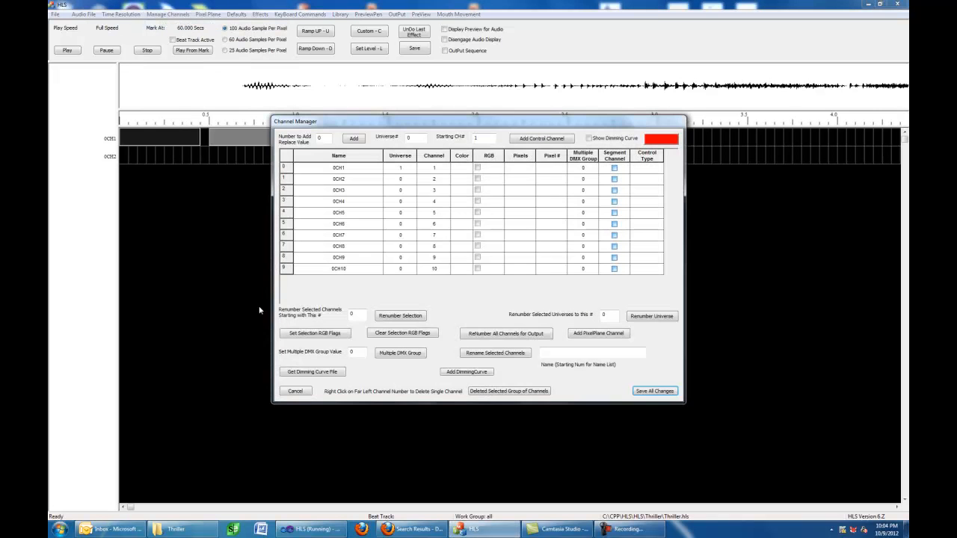
left_click(540, 139)
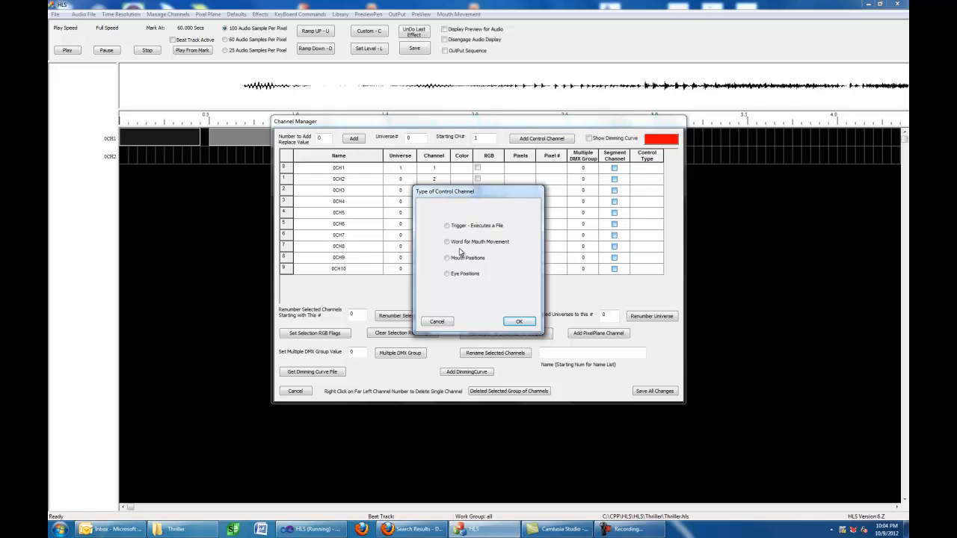
left_click(447, 226)
left_click(518, 322)
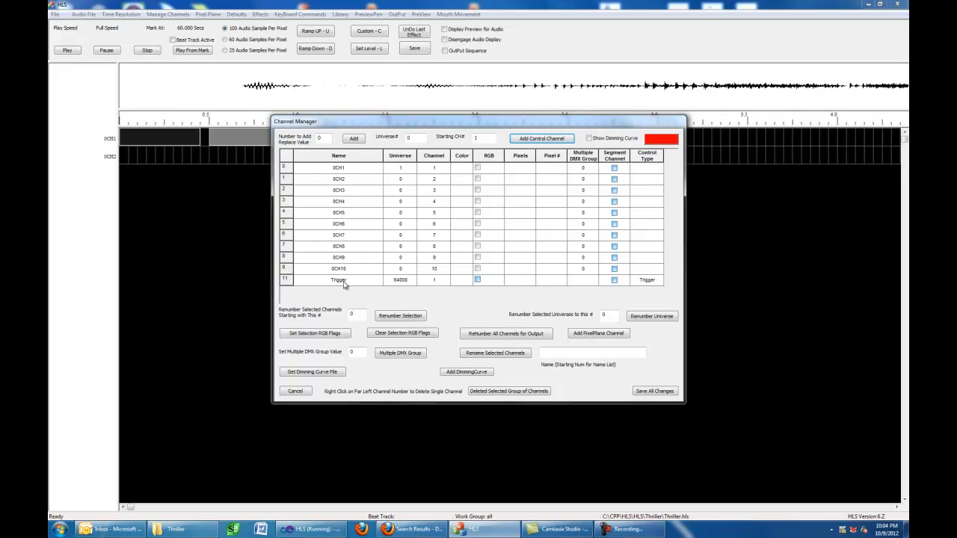
left_click(645, 392)
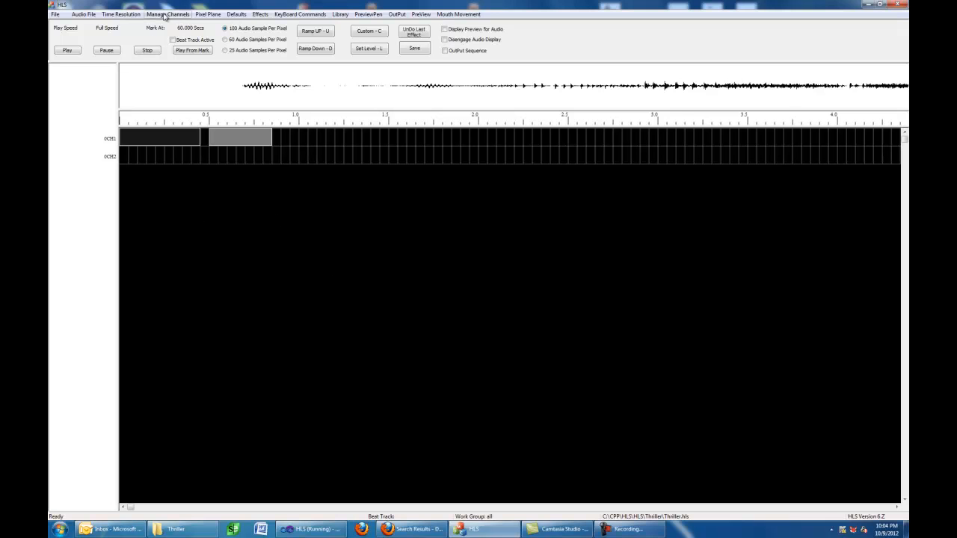
- Include the Trigger channel in the "all" display work group and save the changes
left_click(180, 14)
left_click(187, 49)
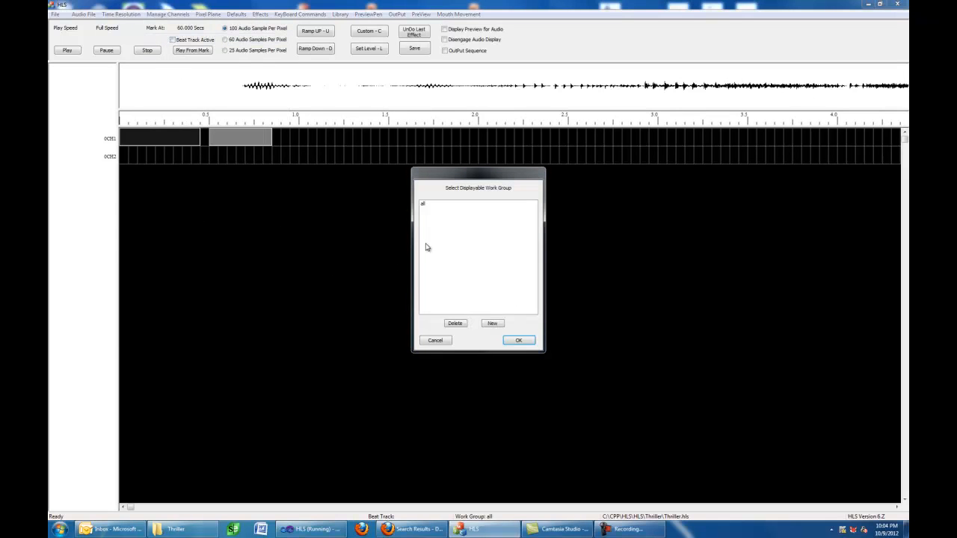
left_click(429, 207)
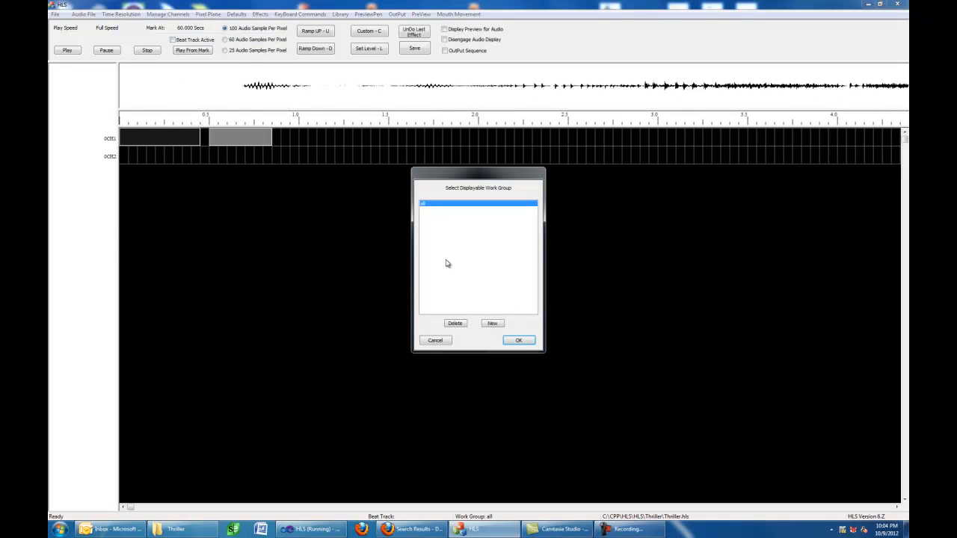
left_click(517, 341)
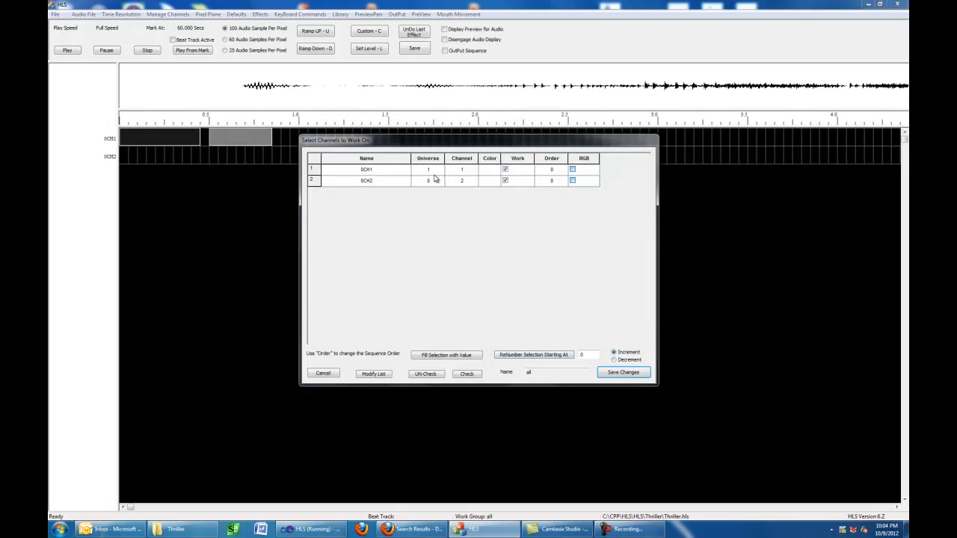
left_click(374, 374)
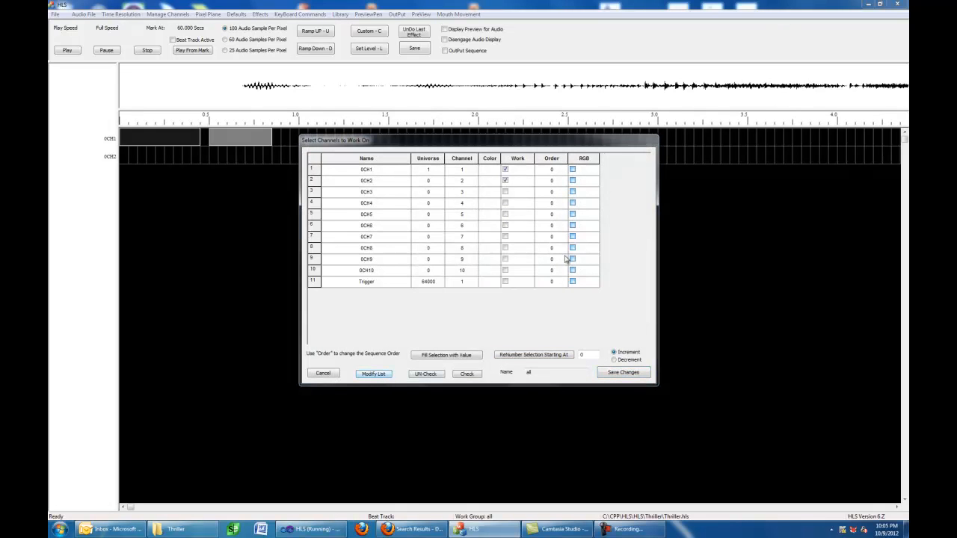
left_click(506, 283)
left_click(606, 374)
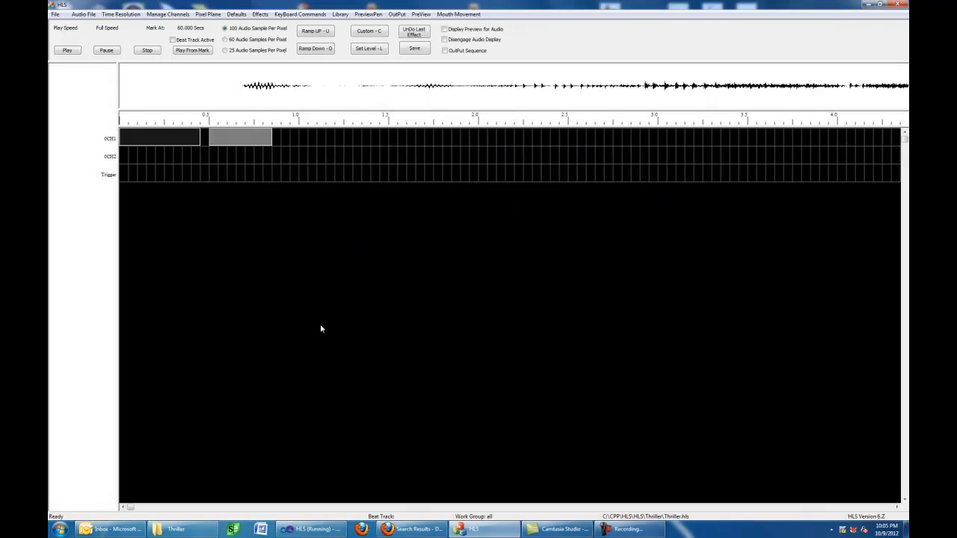
- Add a trigger event named MyTrigger on the Trigger channel that executes audacity-win-unicode-1.3.14.exe from the C:\CPP\HLS folder
right_click(232, 177)
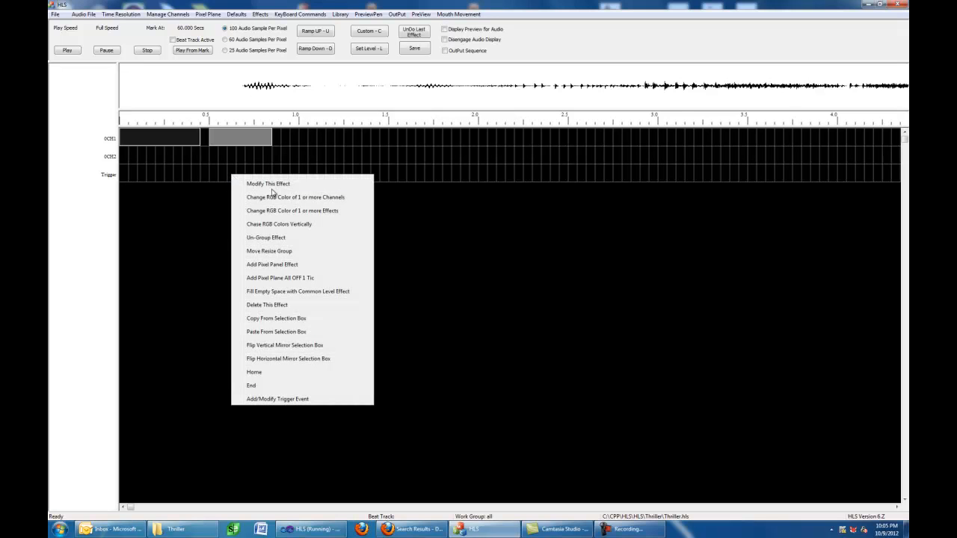
left_click(281, 399)
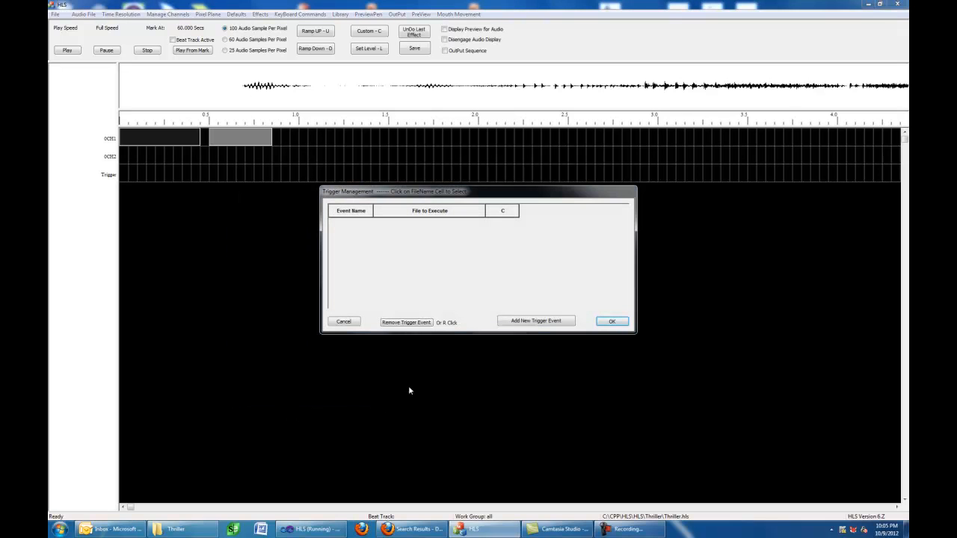
left_click(537, 323)
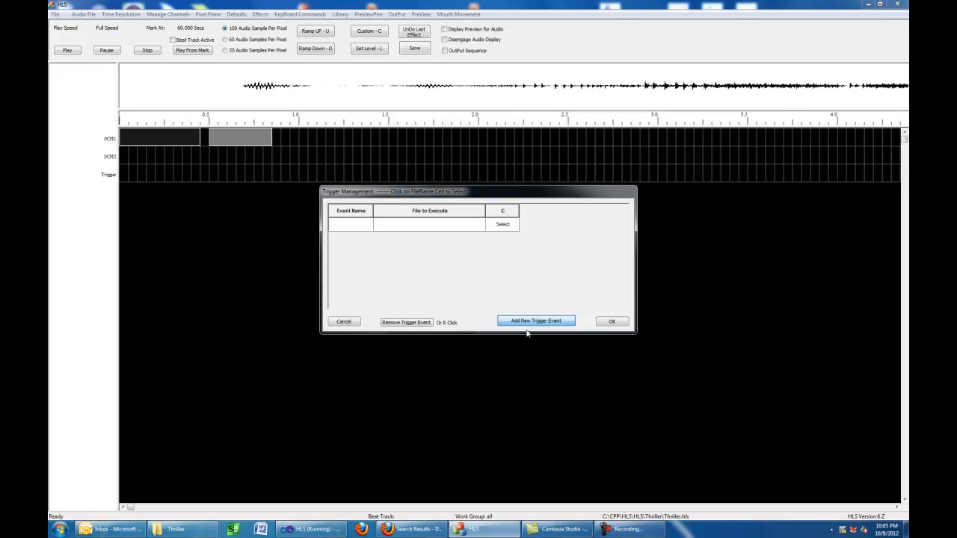
left_click(349, 225)
type("HyTrig")
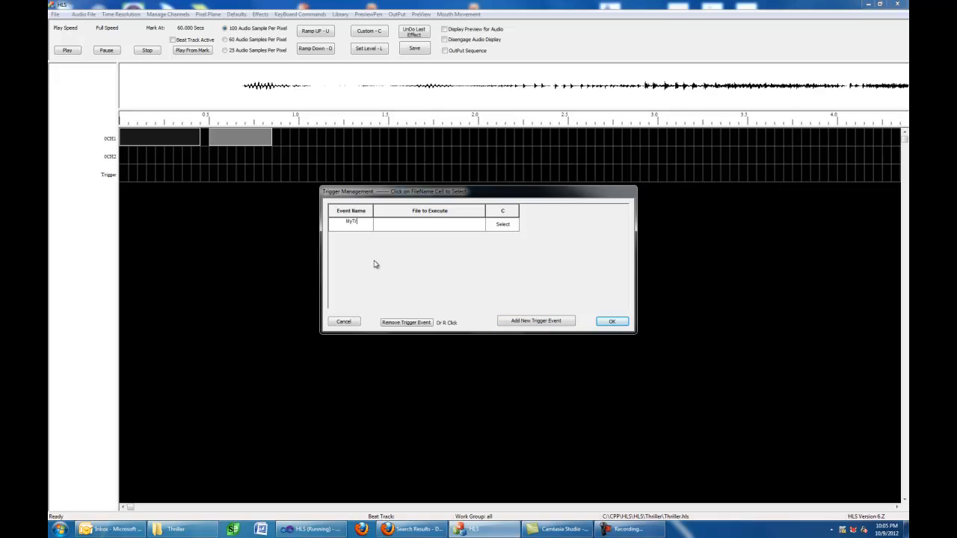
type("ger")
left_click(415, 231)
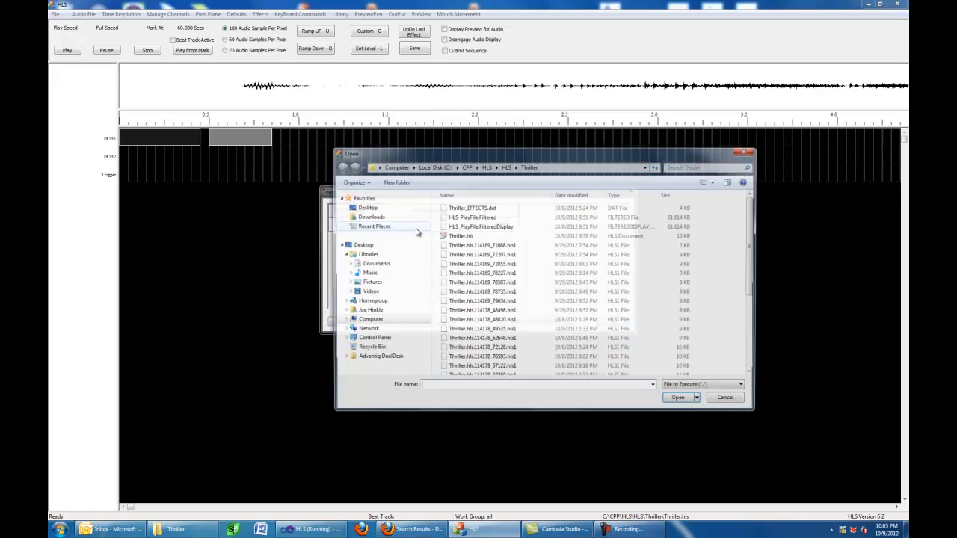
left_click(485, 166)
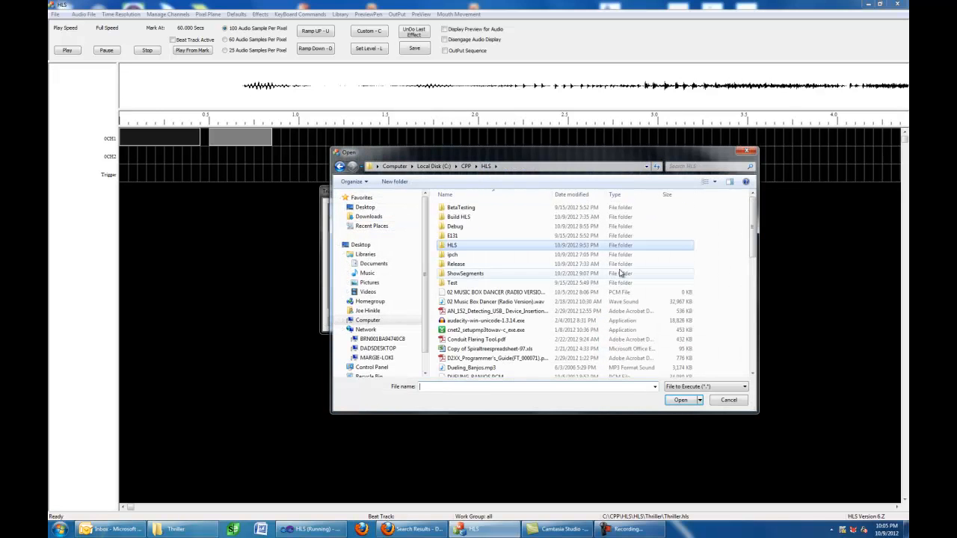
left_click(484, 321)
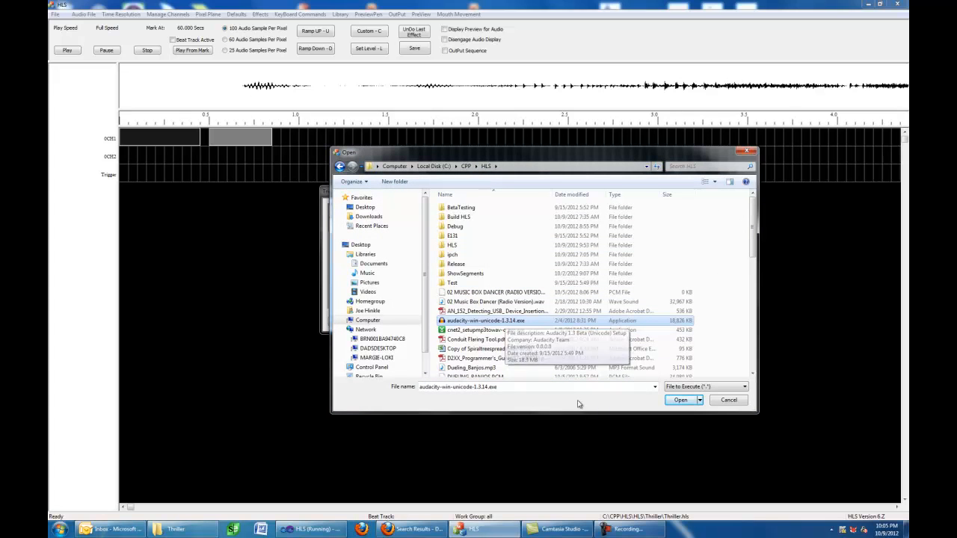
left_click(680, 400)
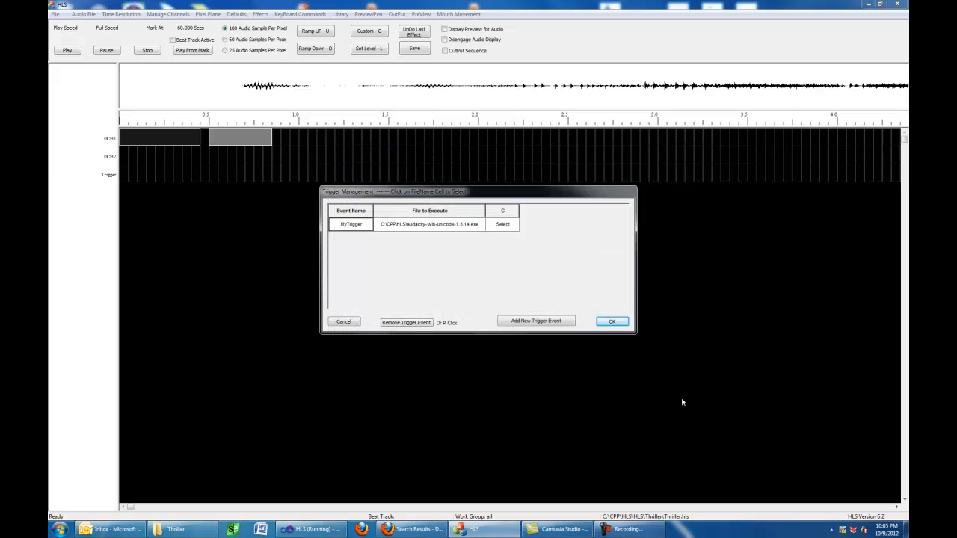
- Add a second trigger event named BatTrigger that executes TestMyTriggerBat.bat from the C:\CPP\HLS\HLS folder
left_click(534, 321)
left_click(354, 243)
type("BatTrigger")
left_click(394, 239)
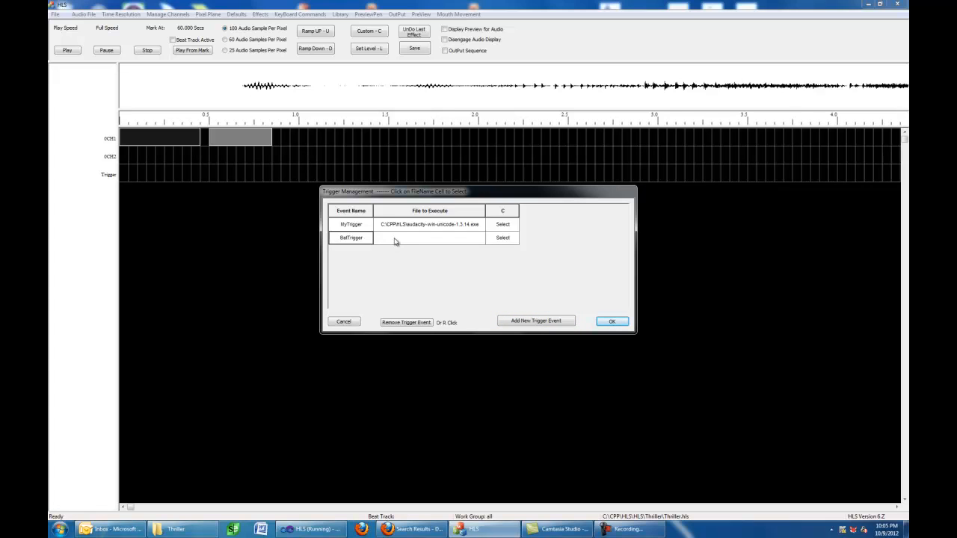
left_click(504, 167)
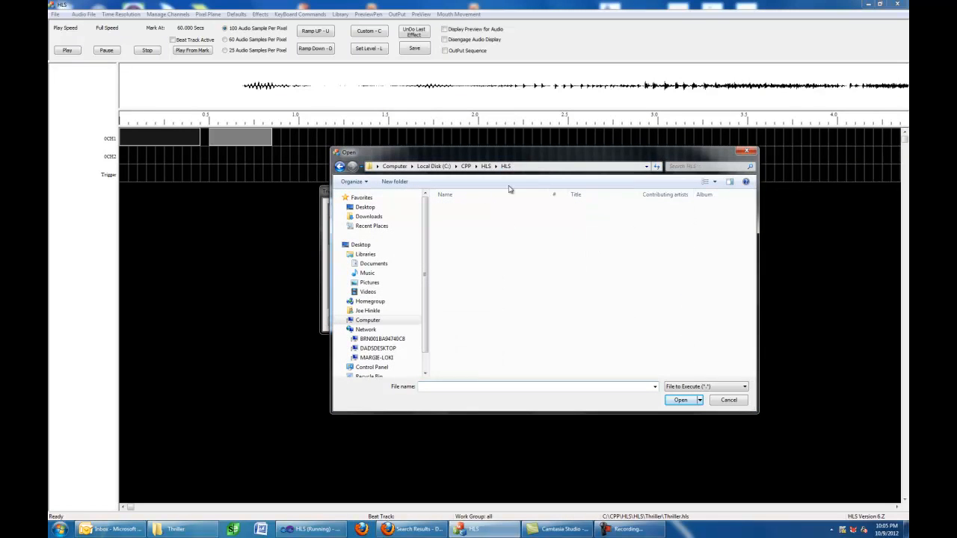
left_click_drag(755, 213, 760, 374)
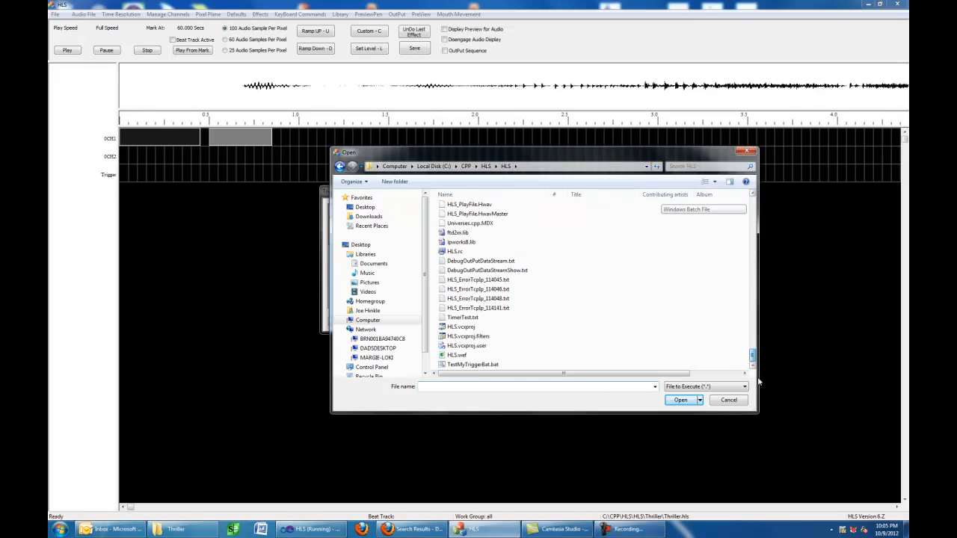
left_click(478, 364)
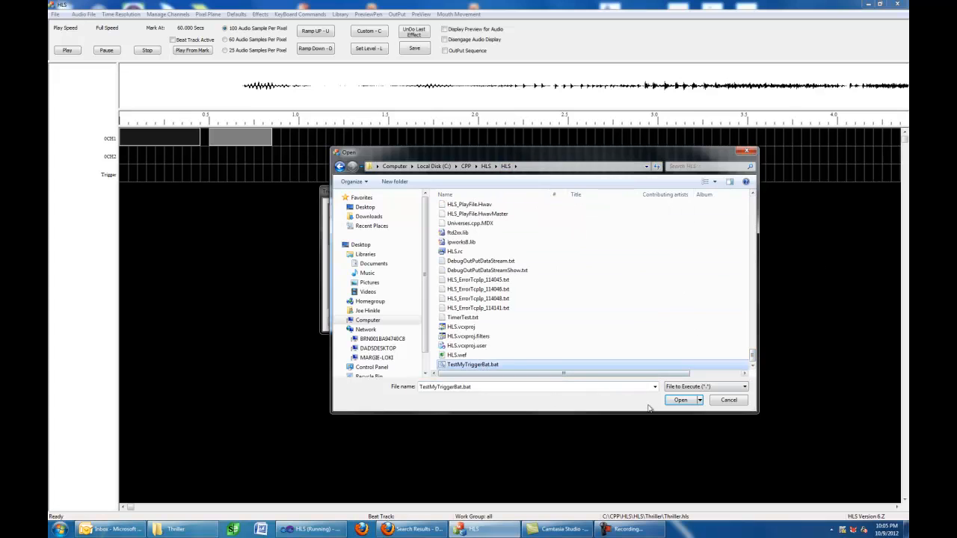
left_click(676, 400)
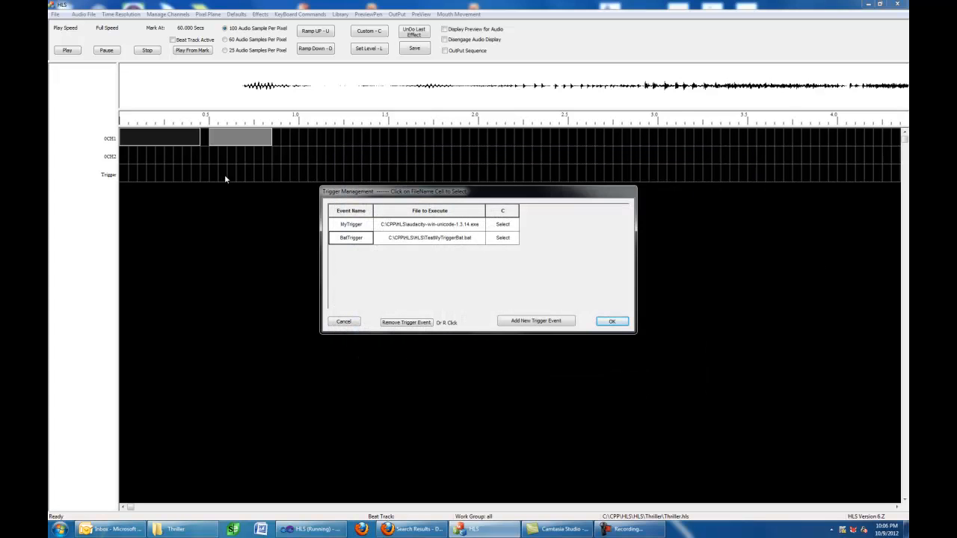
- Place the MyTrigger event on the Trigger channel and move it to start at about 1.0 seconds
left_click(504, 226)
left_click(611, 322)
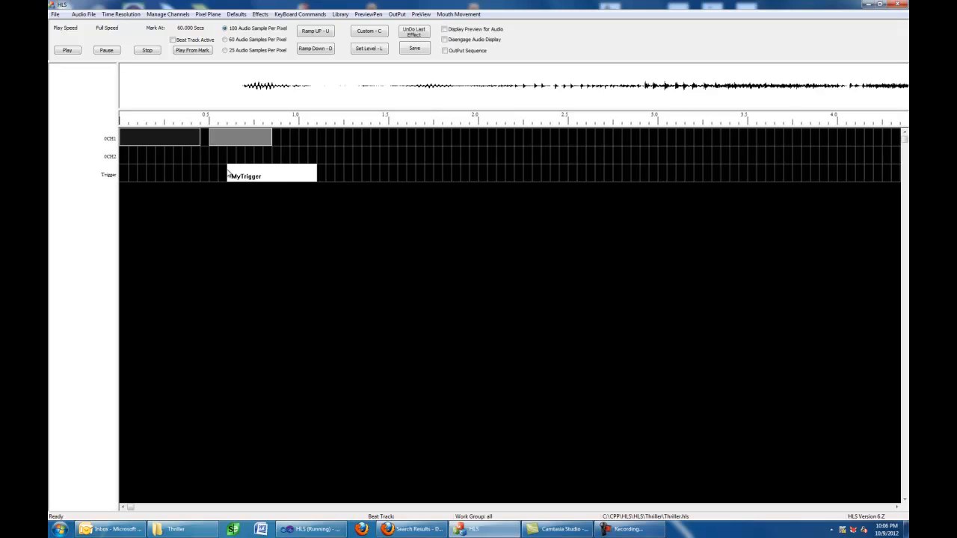
left_click_drag(231, 178, 325, 188)
left_click_drag(629, 192, 307, 178)
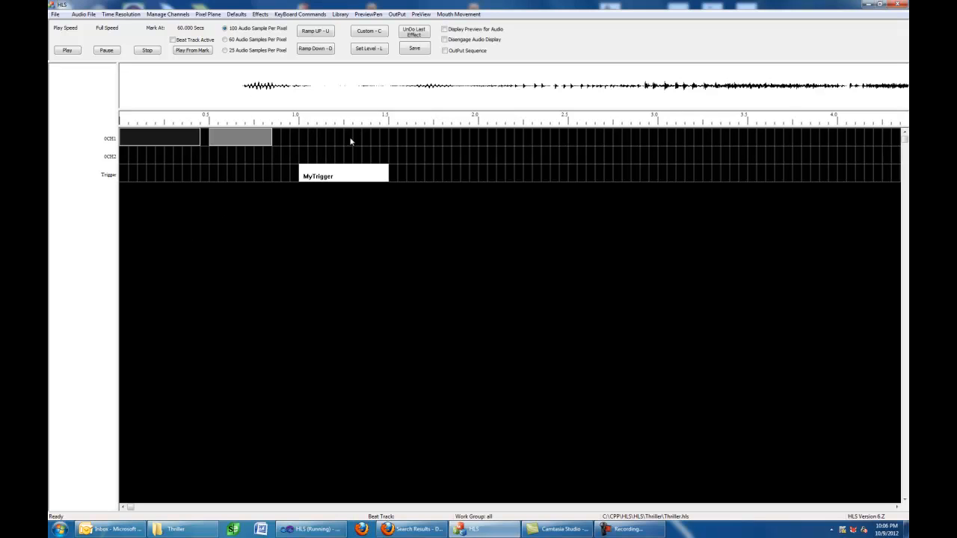
- Review the show output universes and accept them with the Triggers control universe 64000 active
left_click(397, 14)
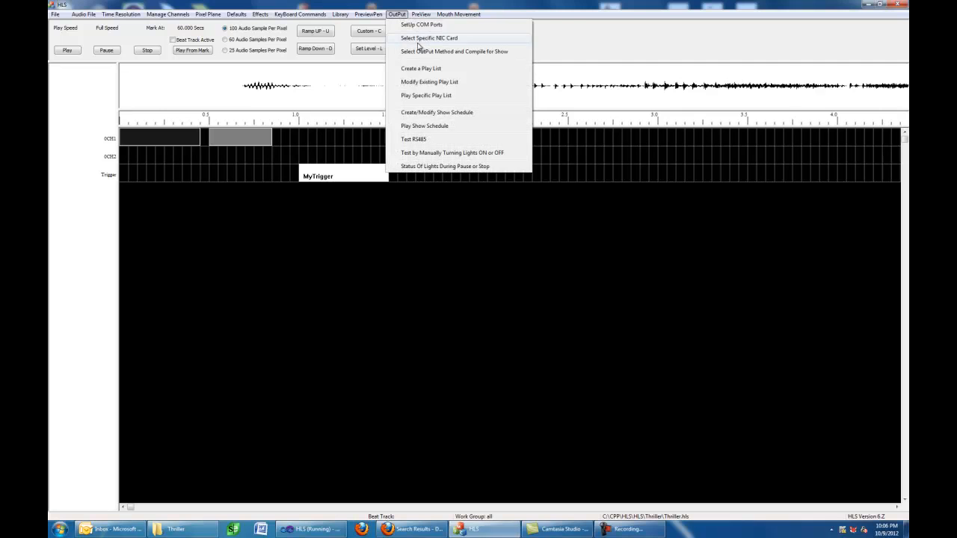
left_click(423, 52)
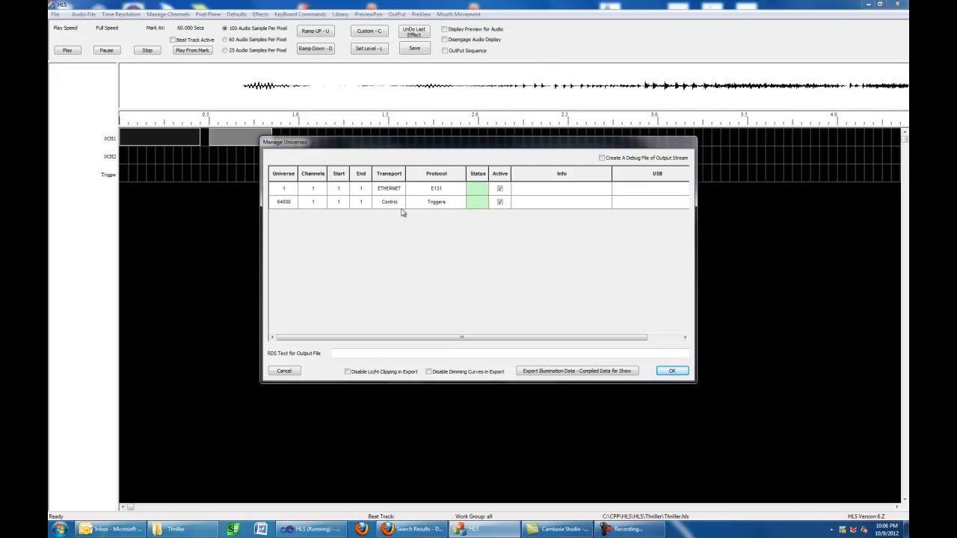
left_click(499, 202)
left_click(499, 203)
left_click(668, 373)
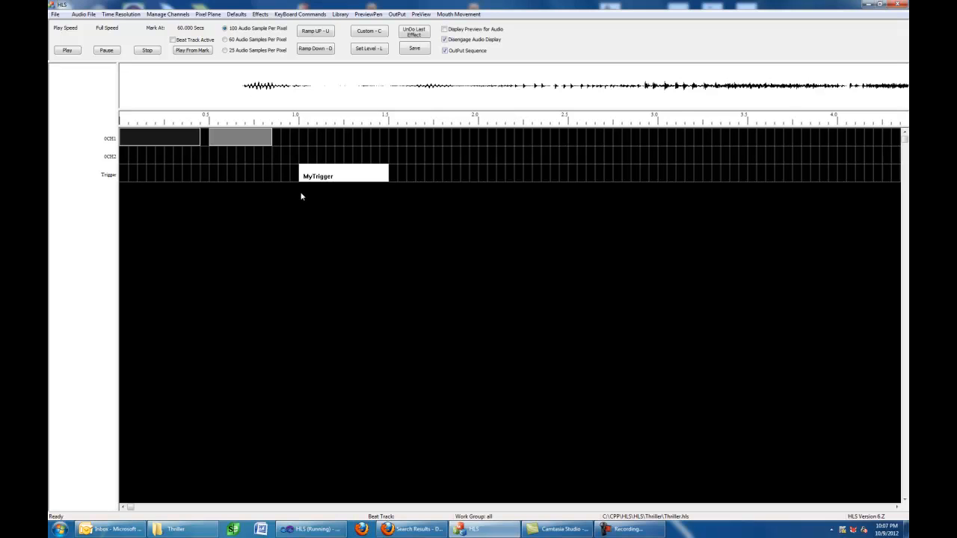
- Play the sequence to test MyTrigger, cancel the launched Audacity setup, and stop playback and sequence output
left_click(72, 51)
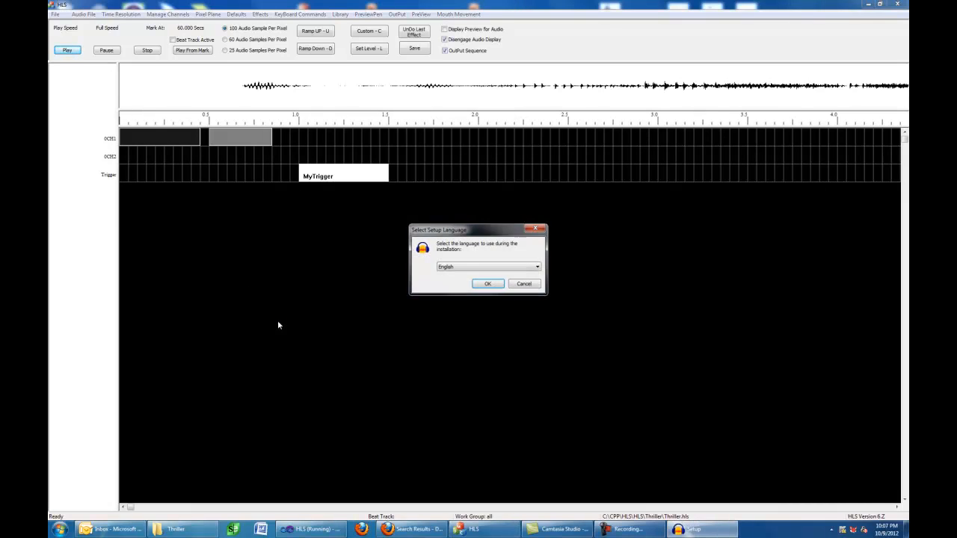
left_click(527, 285)
left_click(155, 52)
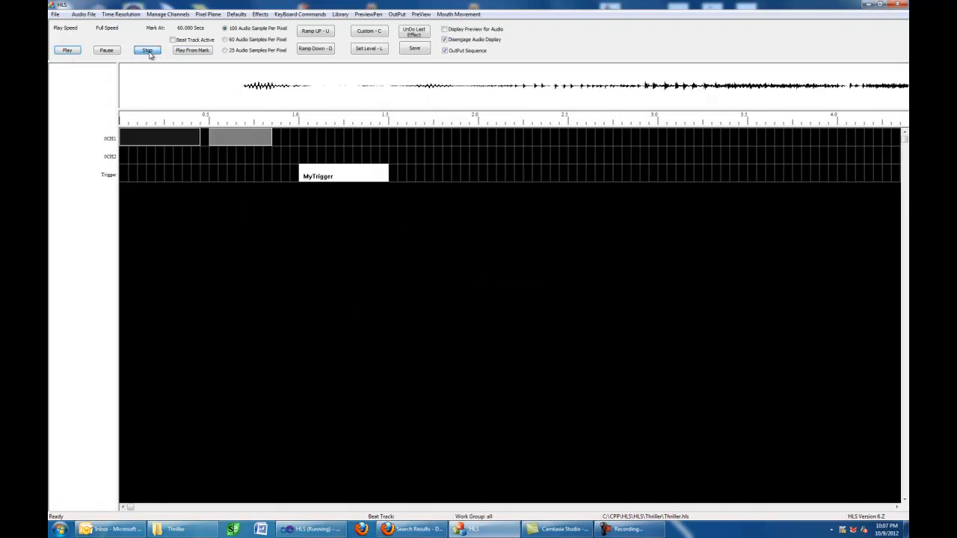
left_click(445, 50)
- Export the compiled illumination data for the show with the E131 and Triggers universes active, and close the universe settings
left_click(398, 15)
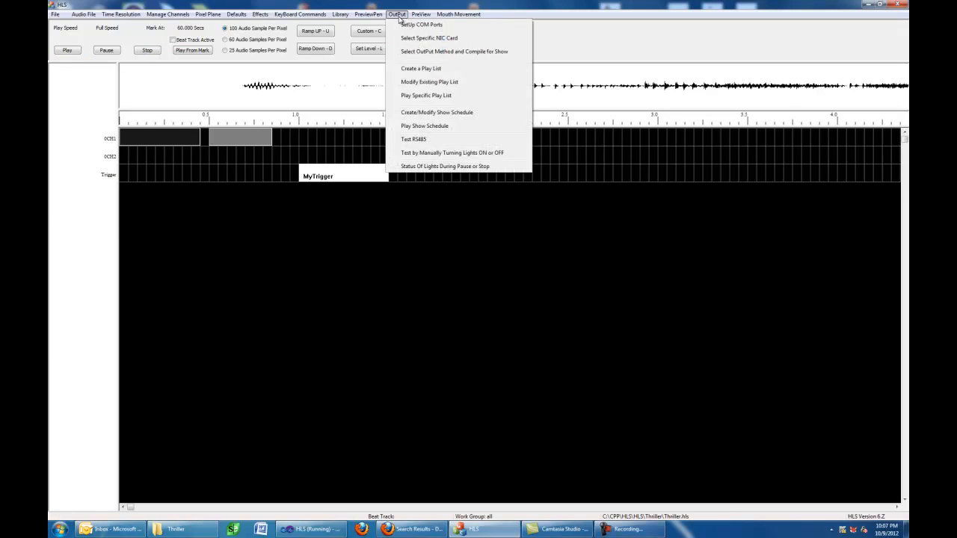
left_click(419, 53)
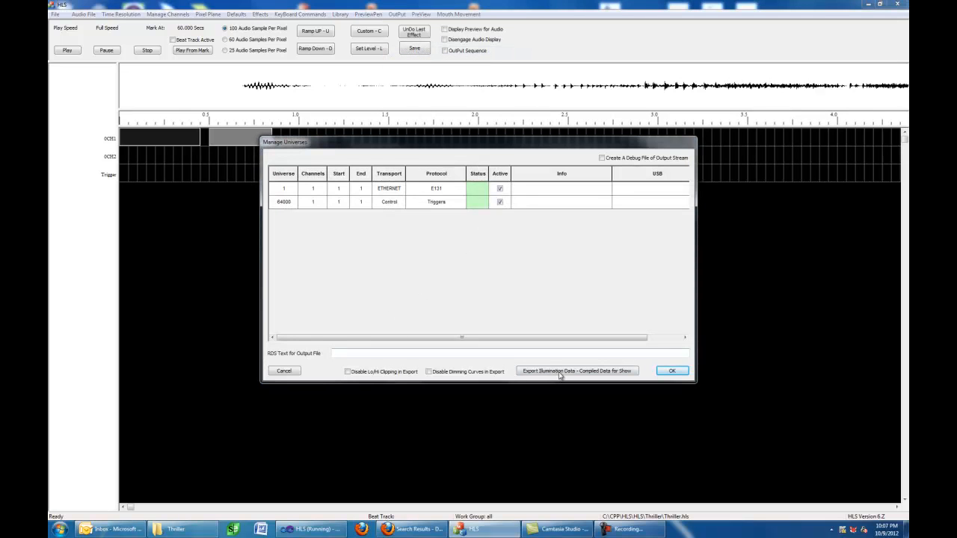
left_click(562, 374)
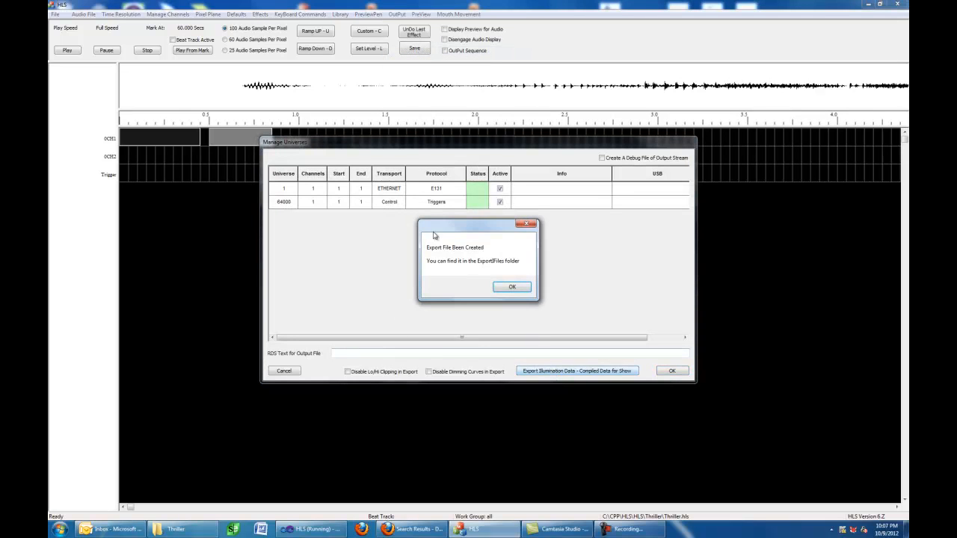
left_click(507, 288)
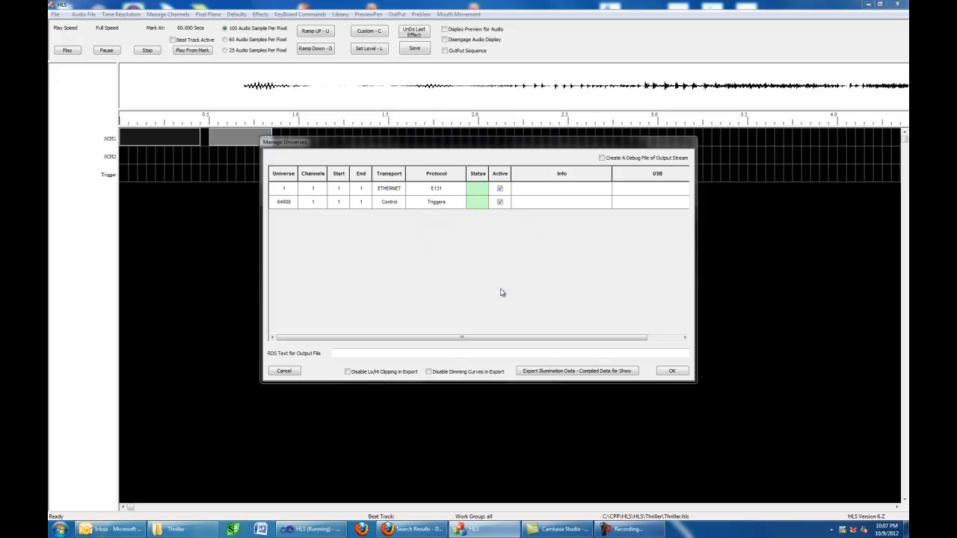
left_click(671, 371)
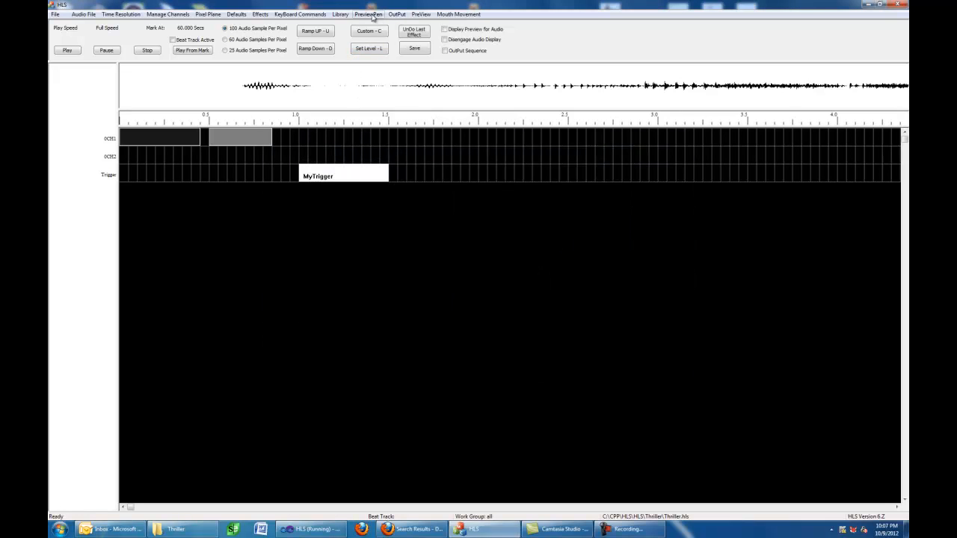
- Create a play list named TestTriggerPlay containing the Thriller.hlsIdata export file with a 15-second delay after the song ends
left_click(397, 14)
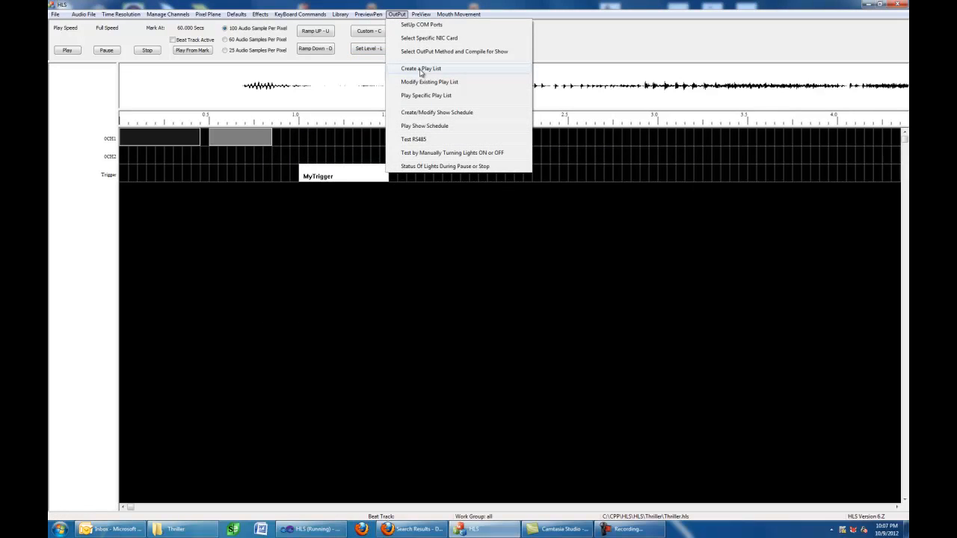
left_click(405, 128)
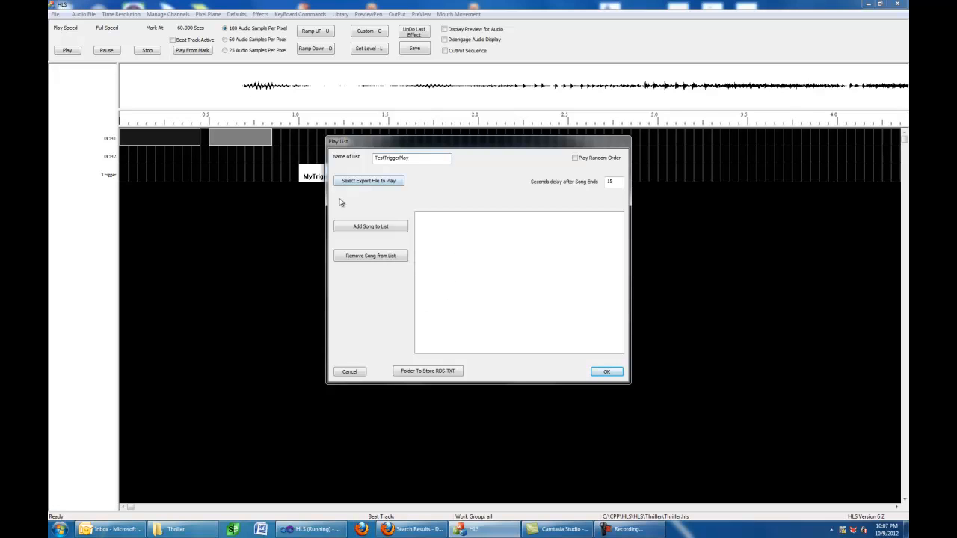
left_click(391, 184)
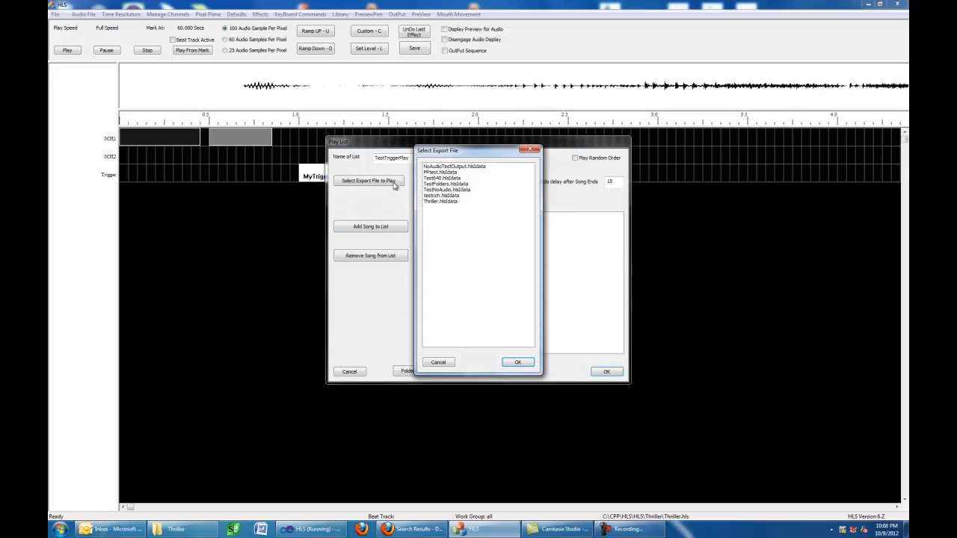
left_click(444, 202)
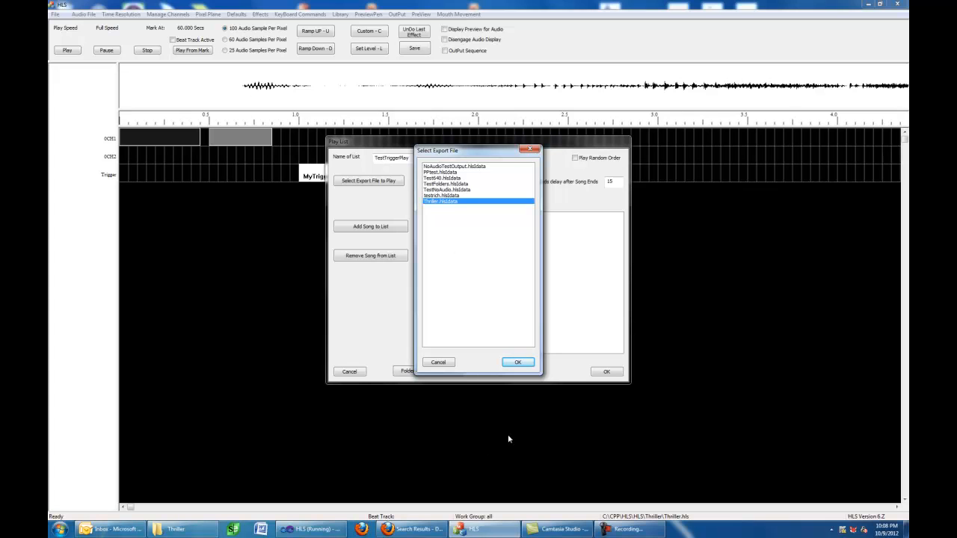
left_click(518, 363)
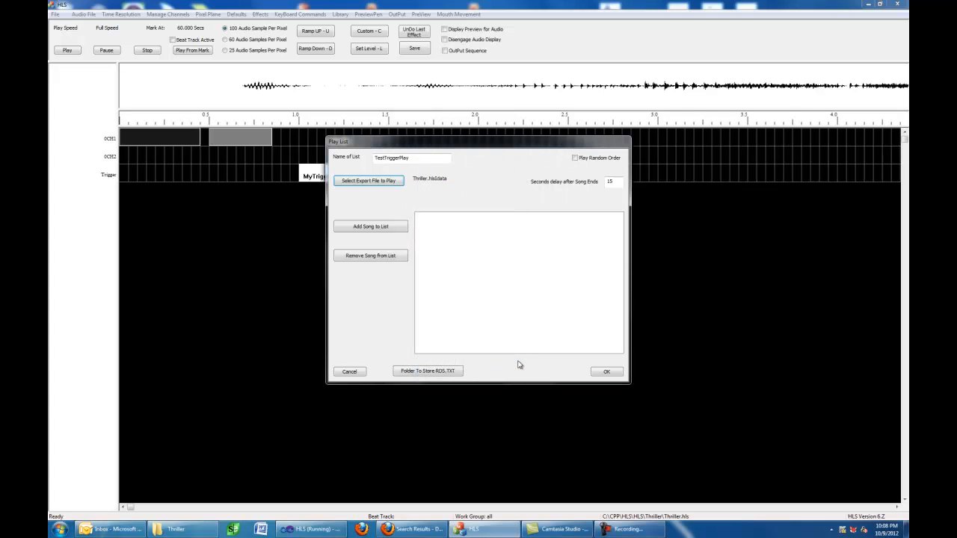
left_click(385, 228)
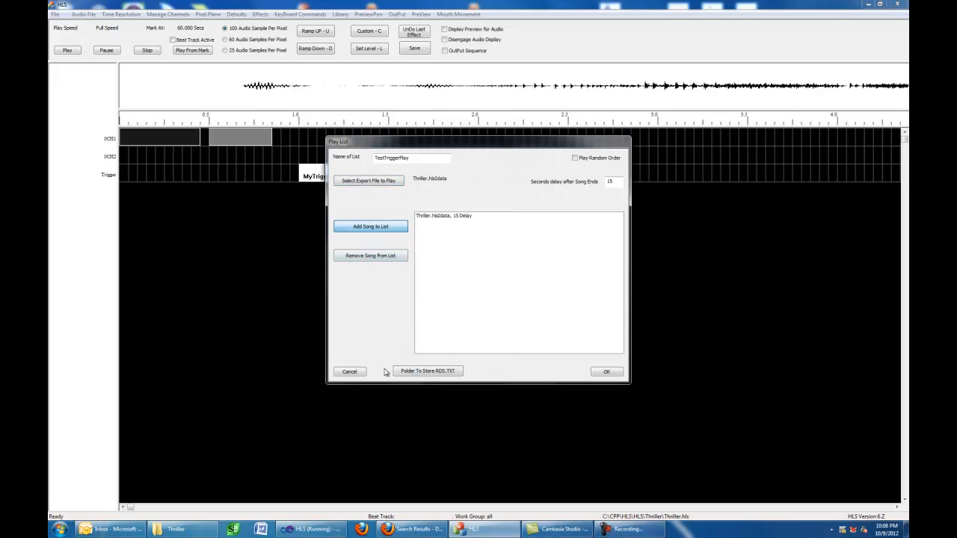
left_click(606, 372)
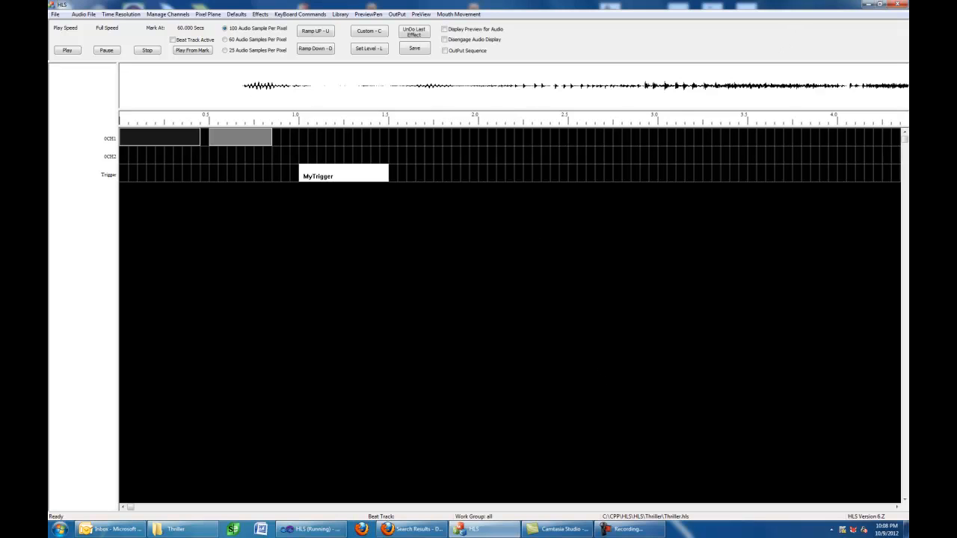
- Save the Thriller sequence, close HLS, and relaunch it from the Visual Studio project
left_click(423, 50)
left_click(487, 280)
left_click(897, 5)
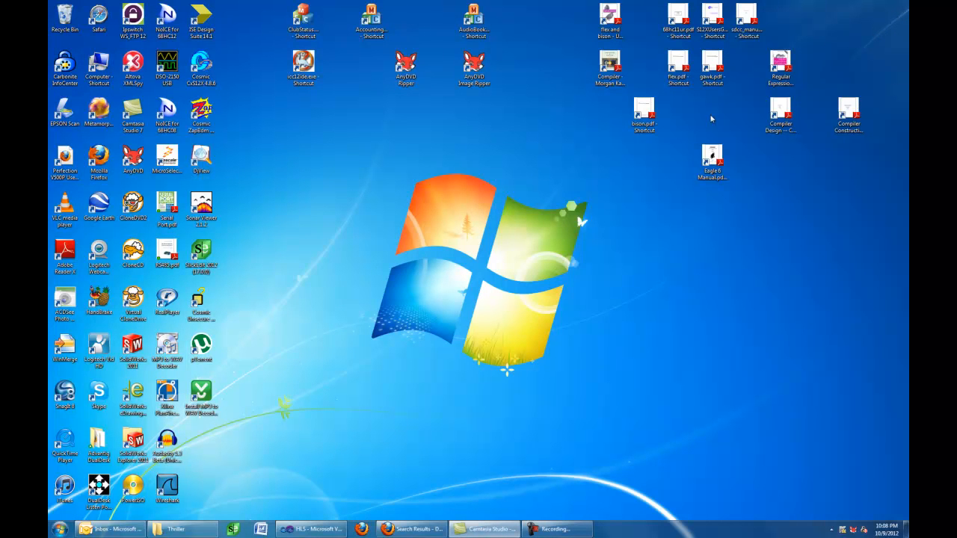
left_click(312, 528)
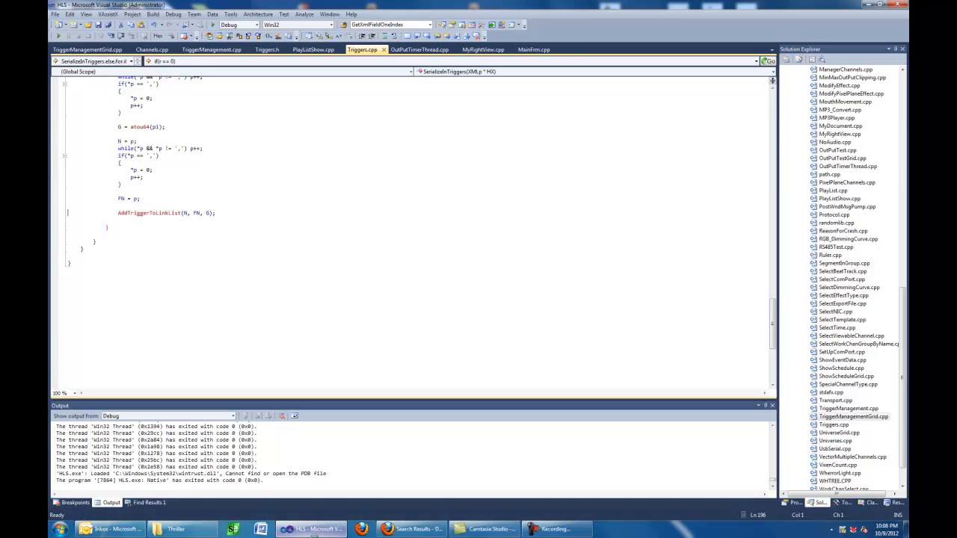
left_click(58, 35)
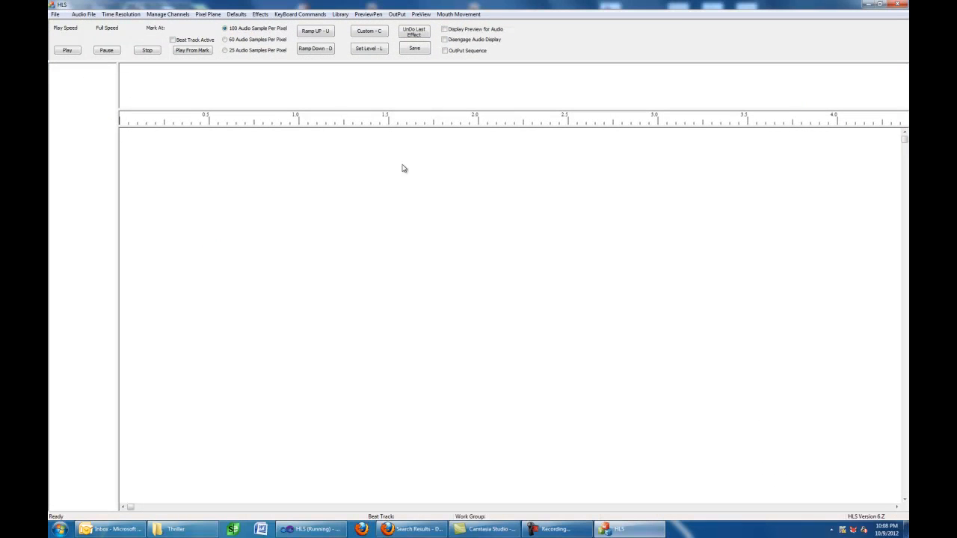
- Load the TestTriggerPlay play list for playing a specific show and choose immediate playback instead of the schedule
left_click(397, 14)
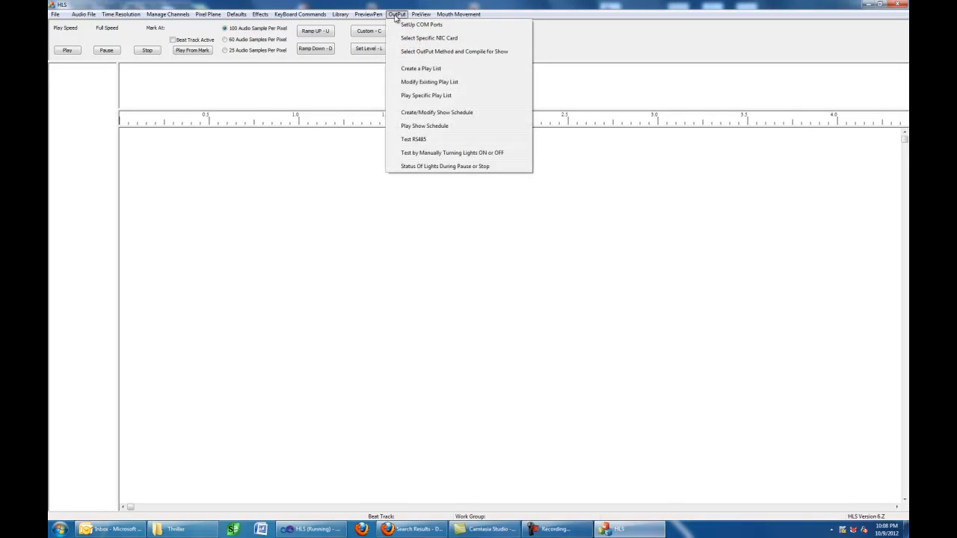
left_click(417, 95)
left_click(391, 164)
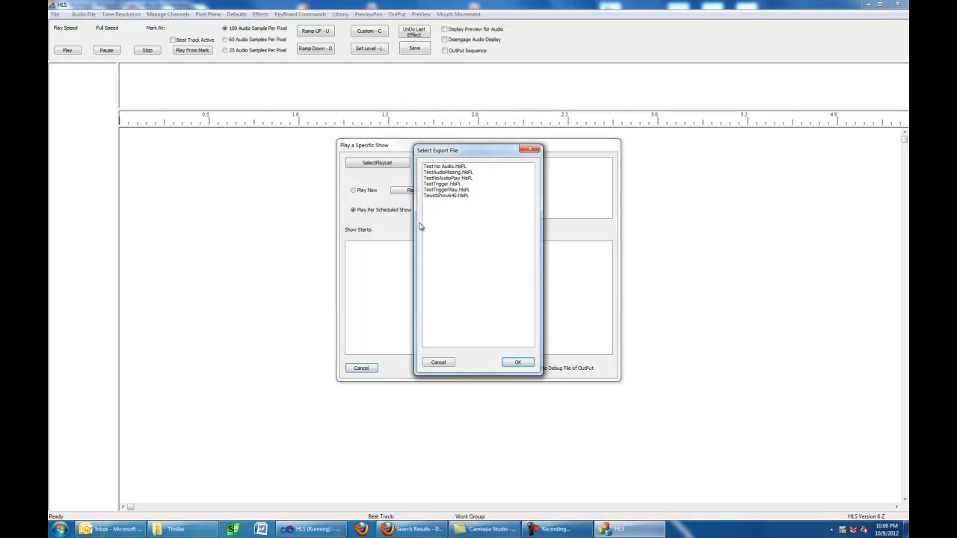
left_click(453, 191)
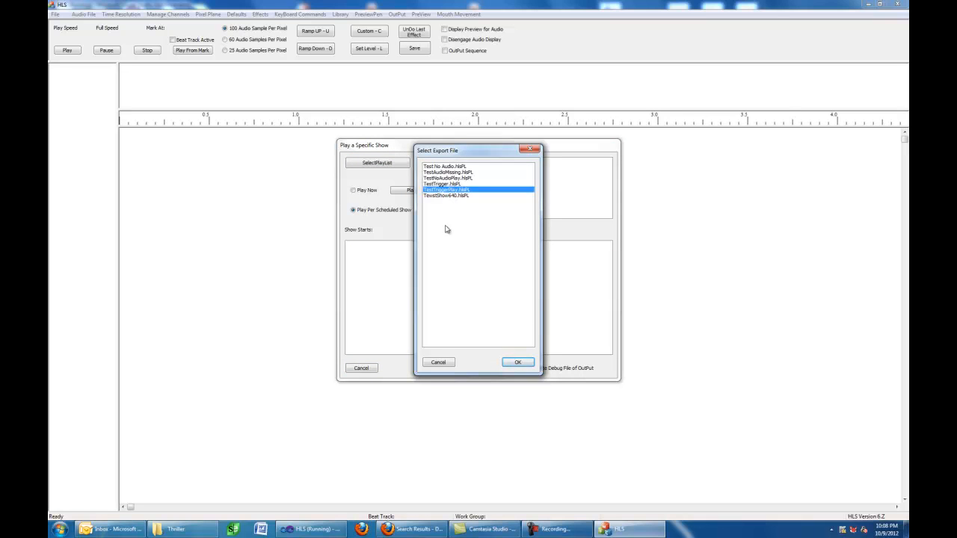
left_click(516, 361)
left_click(354, 192)
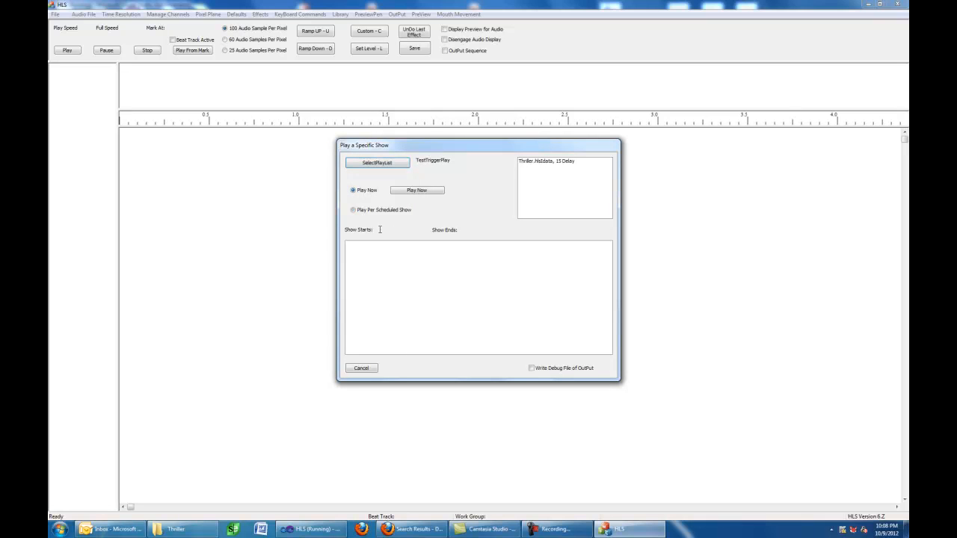
- Play the TestTriggerPlay show to test its trigger, cancel the launched Audacity setup, and close the show player
left_click(429, 193)
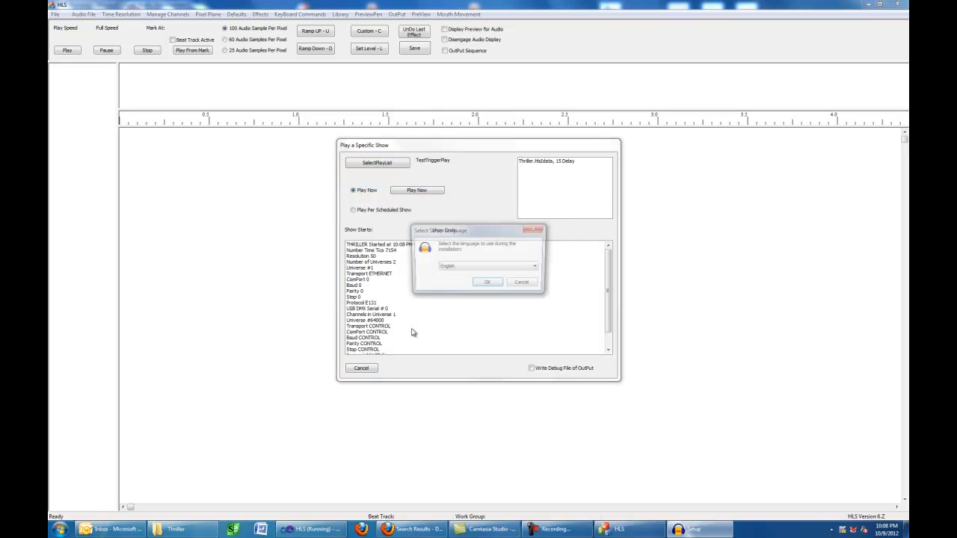
left_click(531, 287)
left_click(365, 370)
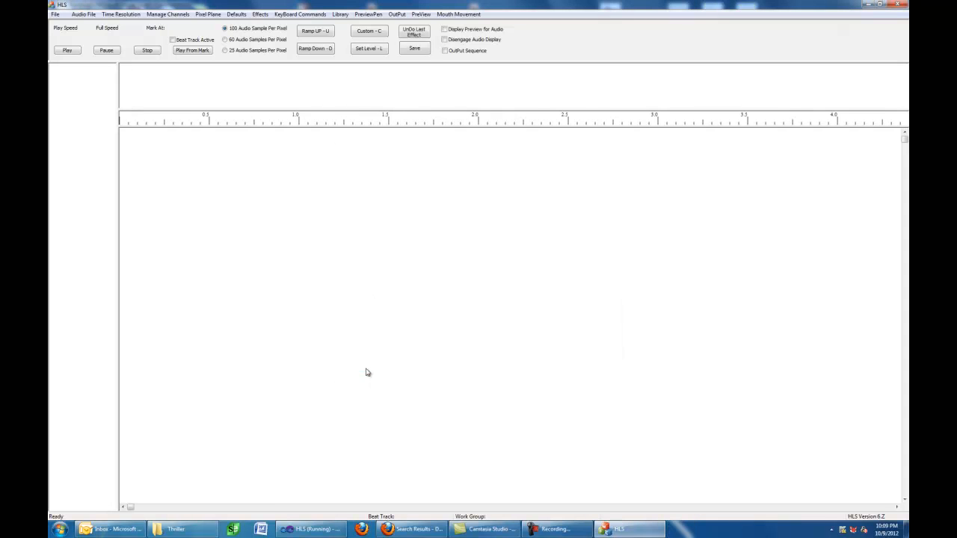